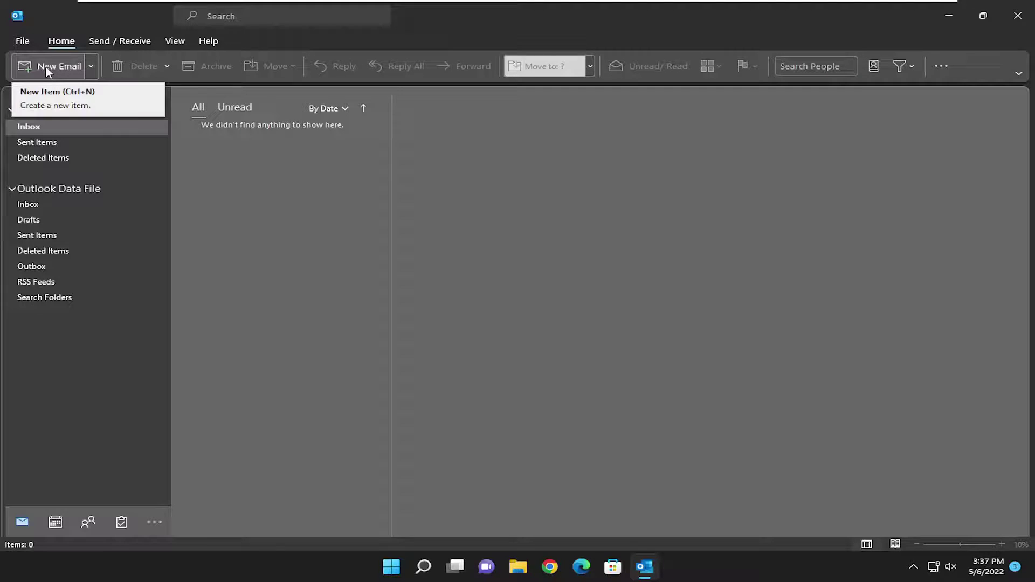
- Open a maximized new email and type 'Hello Mr. Smith,' followed by a blank line
left_click(45, 65)
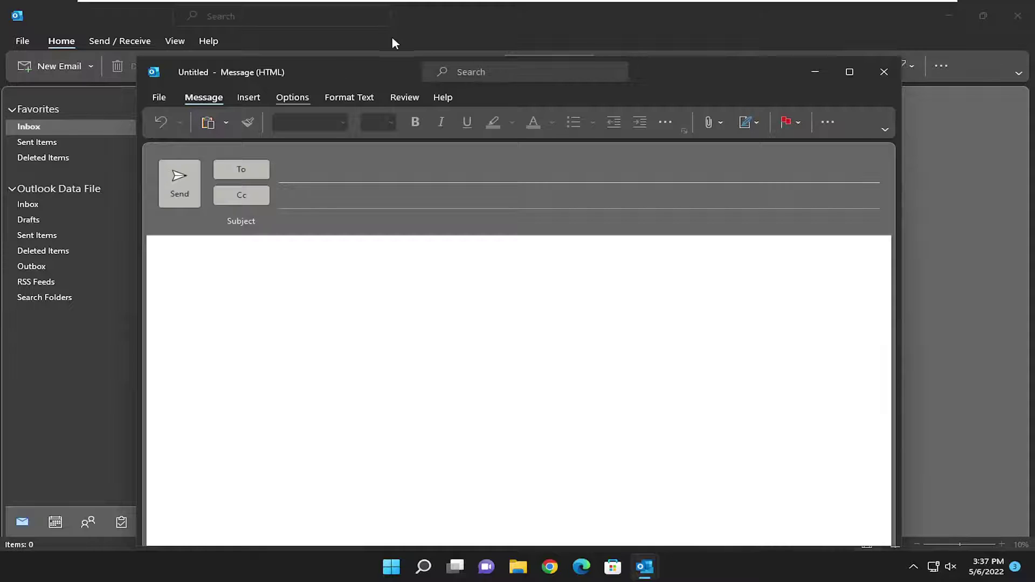
double_click(368, 72)
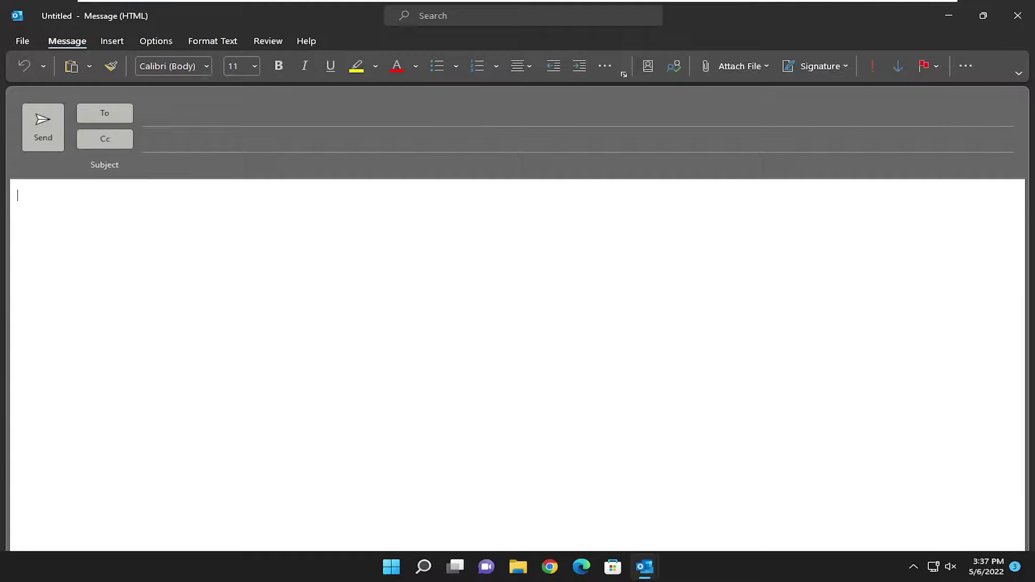
type("Hello ")
type("Mr. Smi")
type("th,")
key("Return")
key("Return")
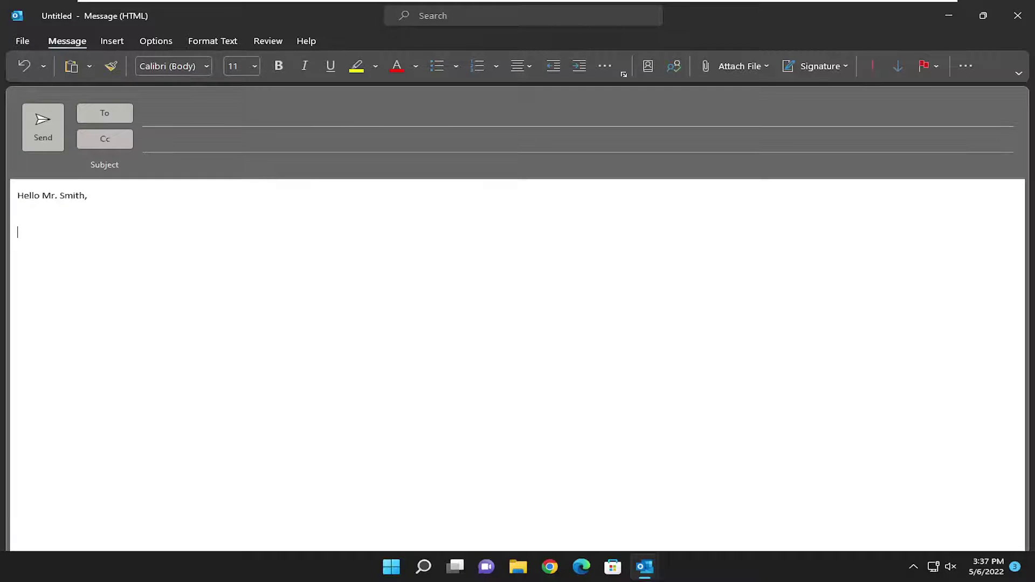
left_click(137, 119)
type("f")
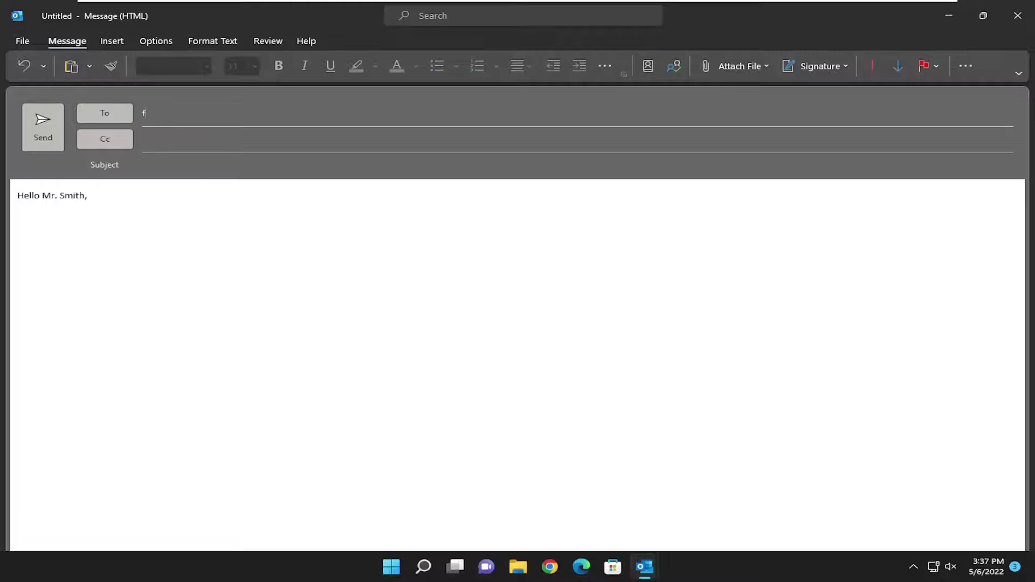
key("BackSpace")
key("BackSpace")
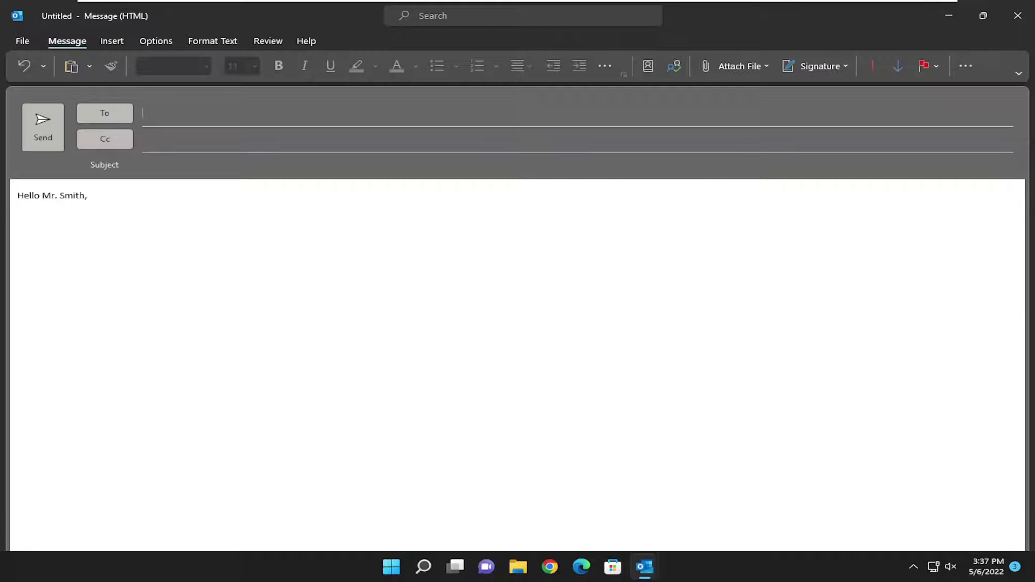
left_click(106, 139)
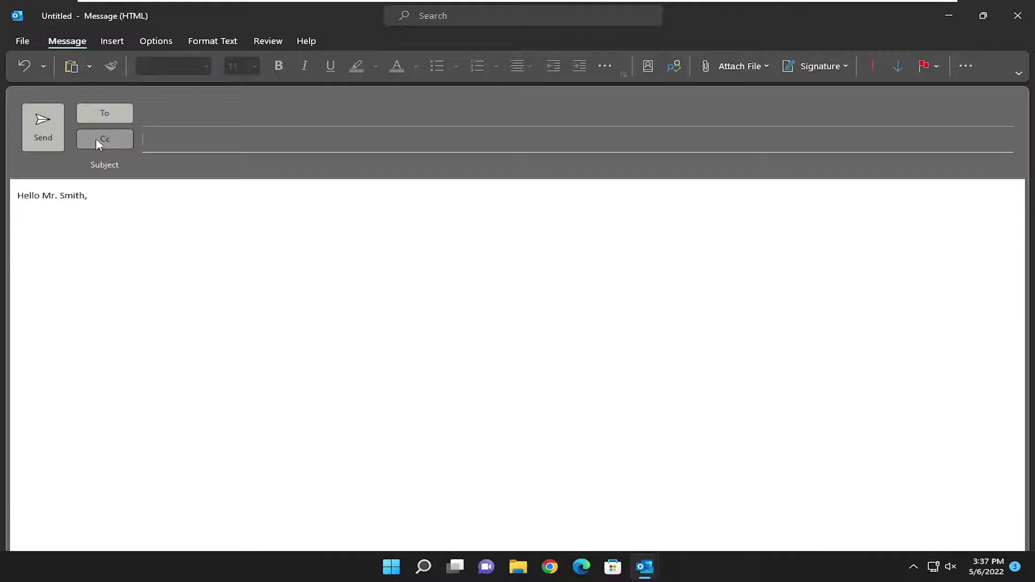
key("Tab")
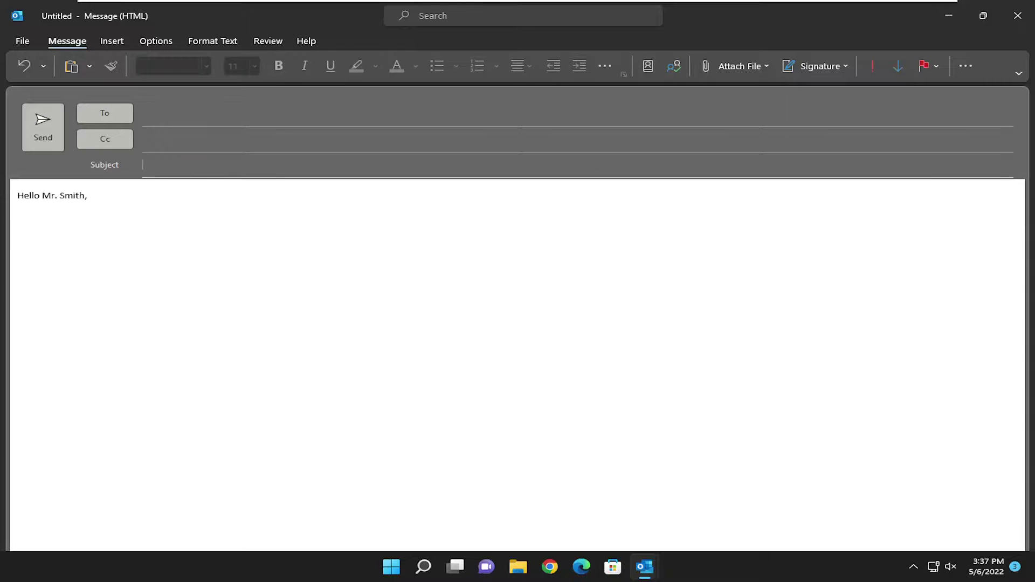
key("Tab")
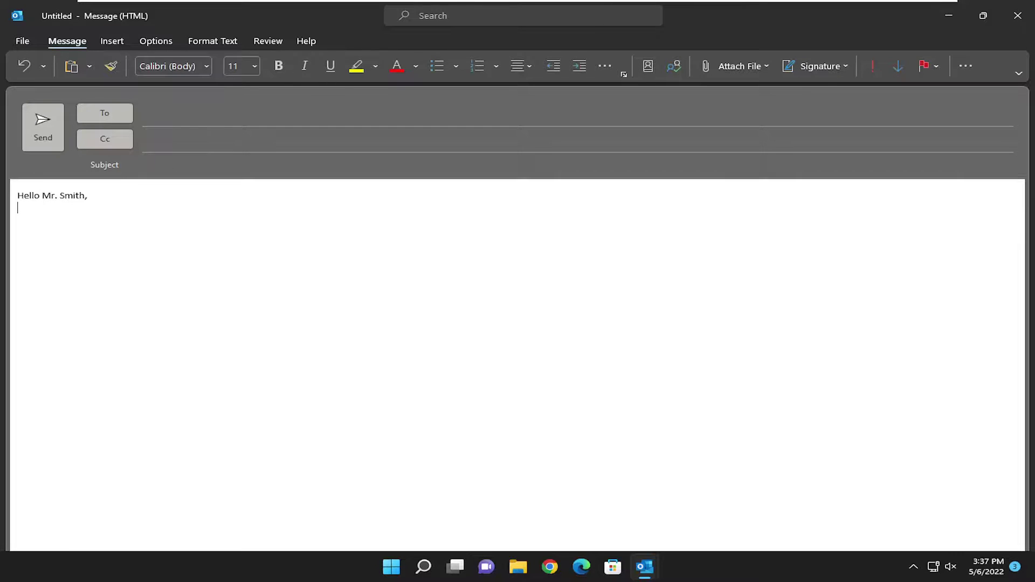
left_click(823, 66)
left_click(814, 92)
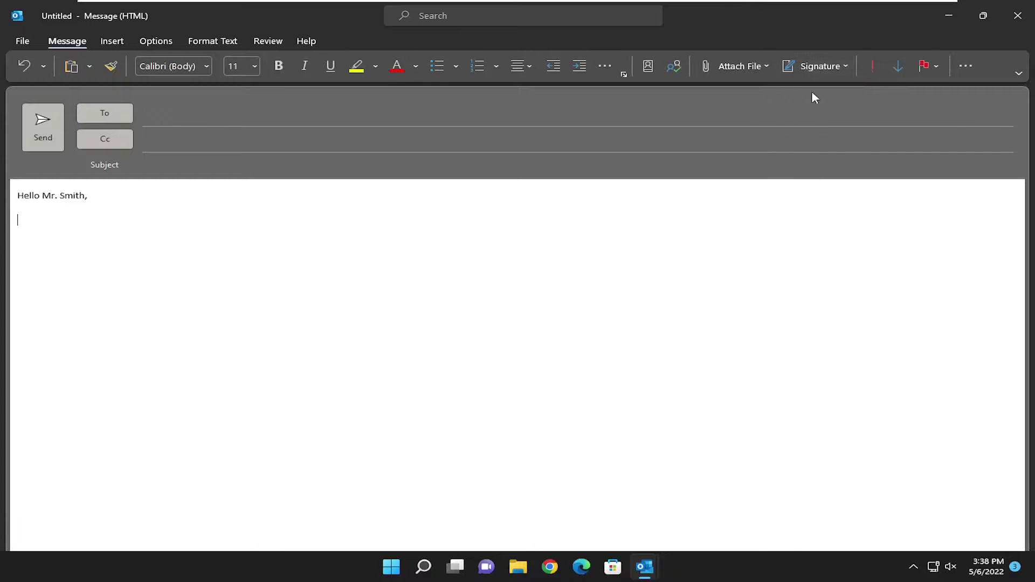